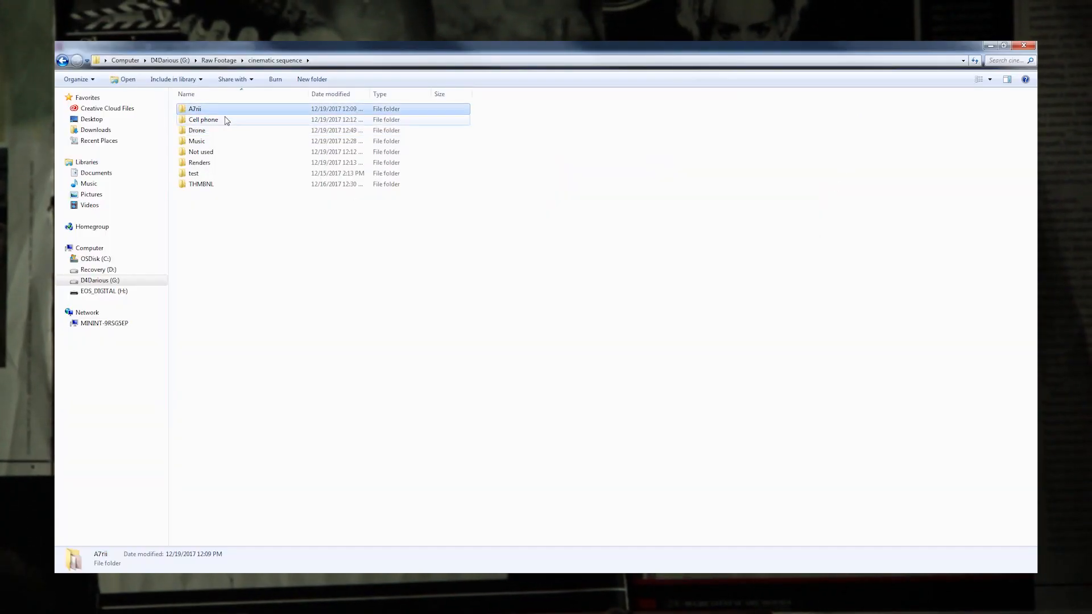
Step: Browse the A7rii and Cell phone footage folders and return to the cinematic sequence folder
double_click(195, 109)
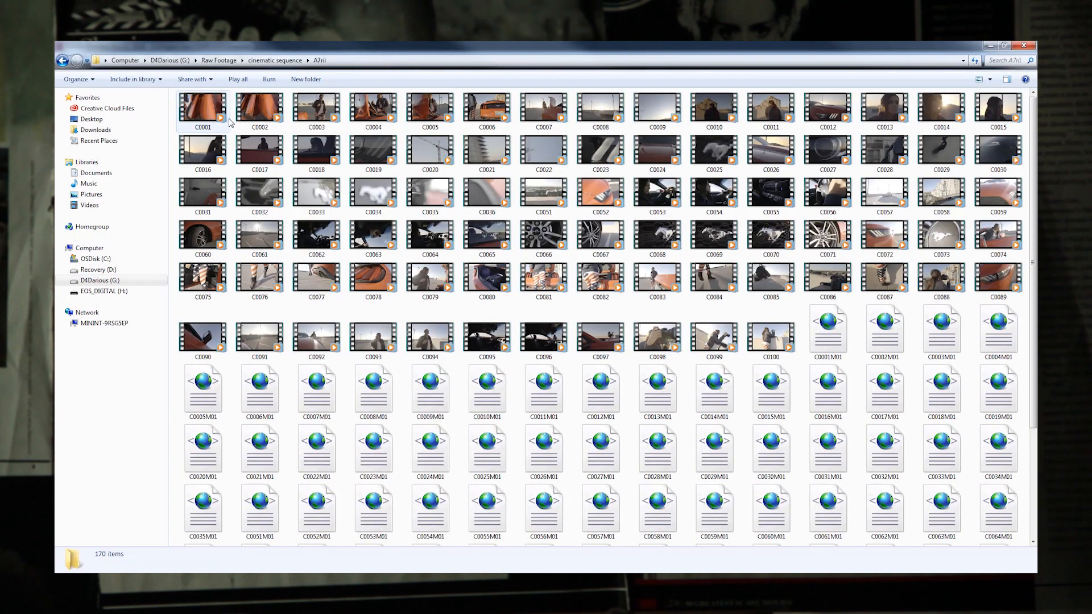
left_click(266, 62)
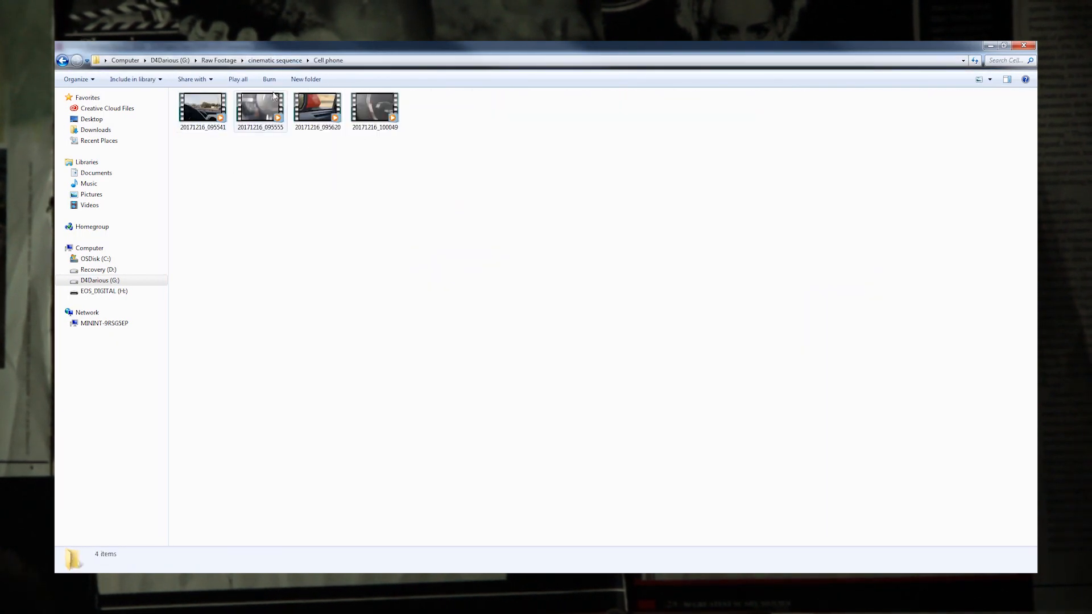
left_click(275, 60)
left_click(274, 61)
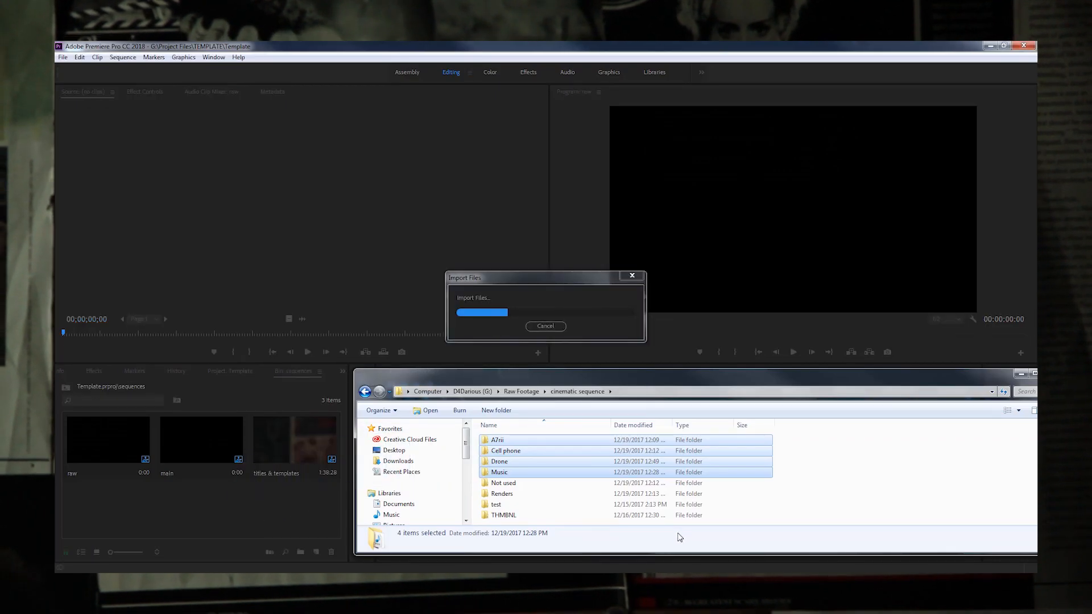
Step: Save the template project under the new name Mustang Cinematic
left_click(63, 57)
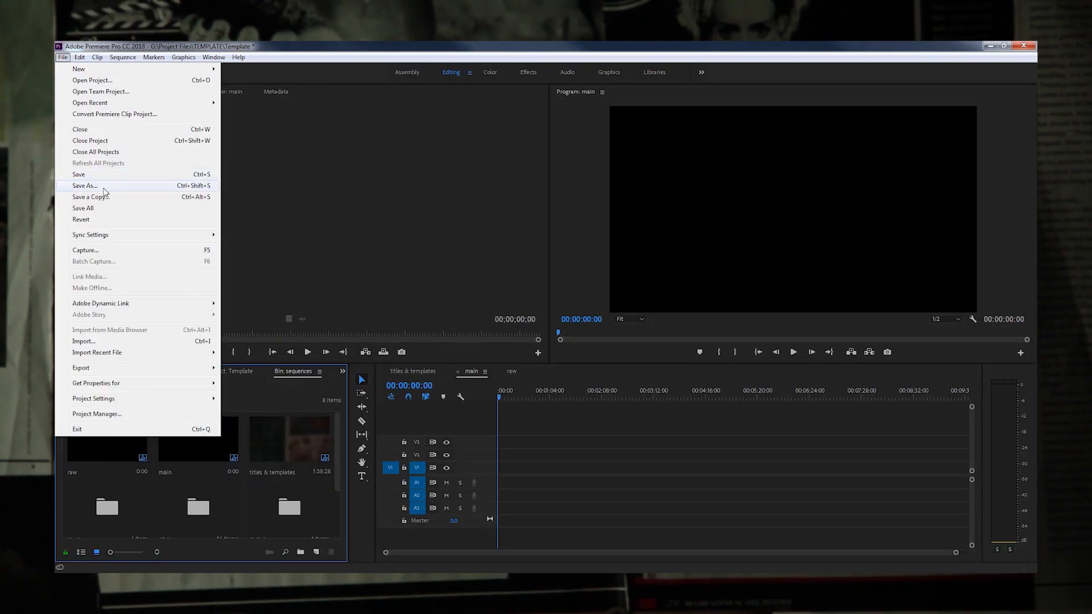
left_click(108, 186)
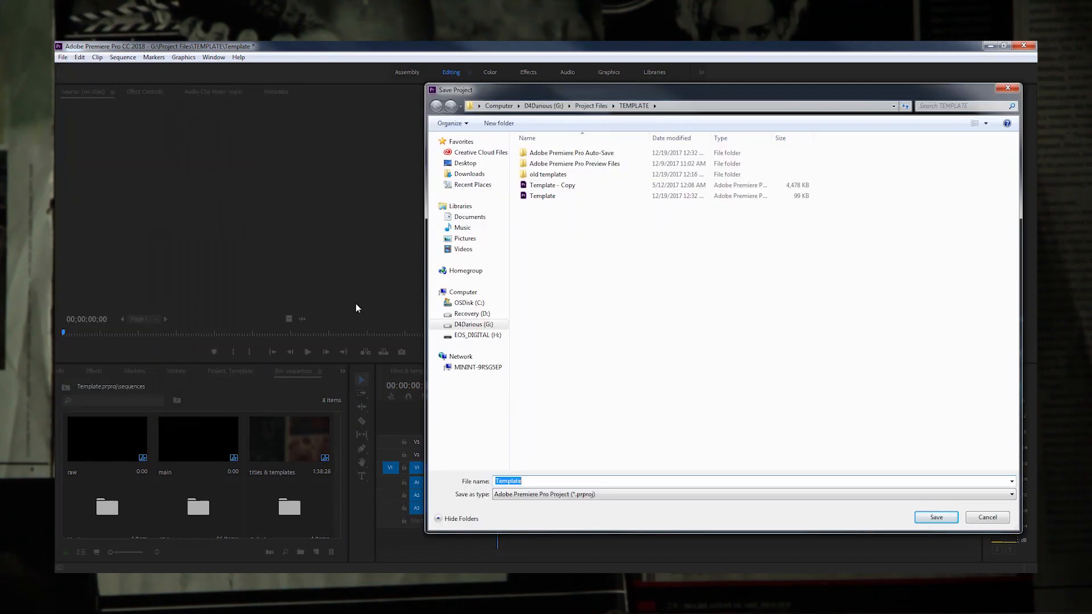
key("BackSpace")
left_click_drag(949, 87, 804, 45)
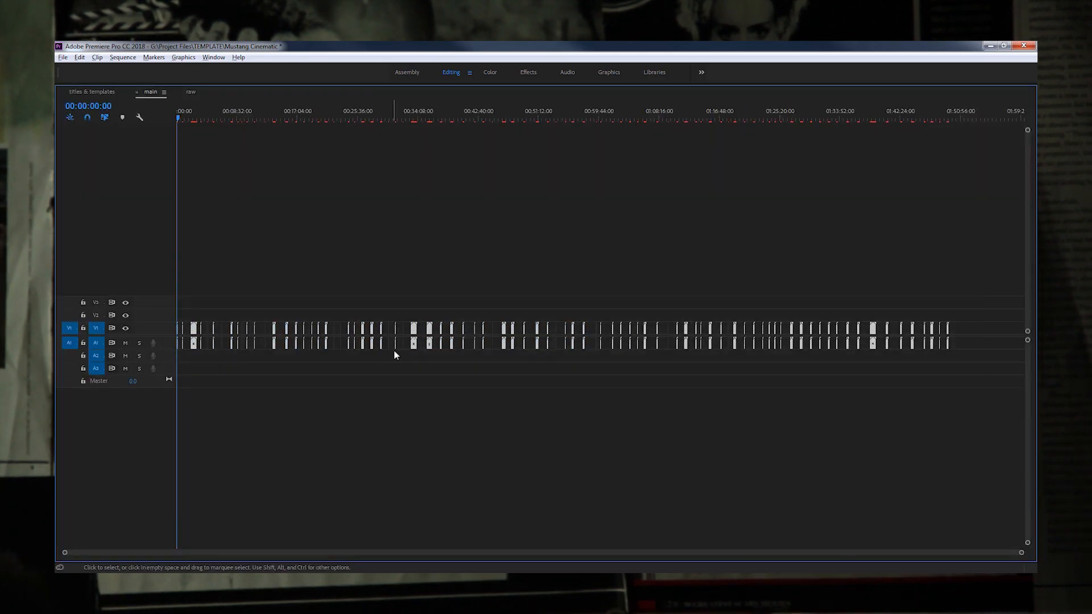
Step: Set the speed of all selected footage clips in the main sequence to 50%
right_click(414, 348)
left_click(434, 358)
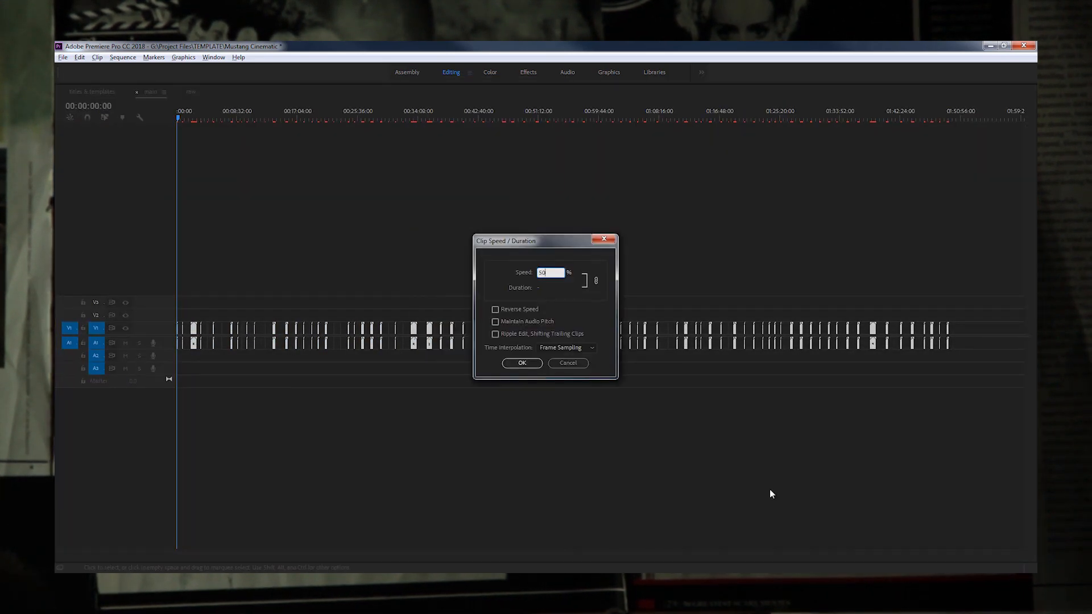
key("Return")
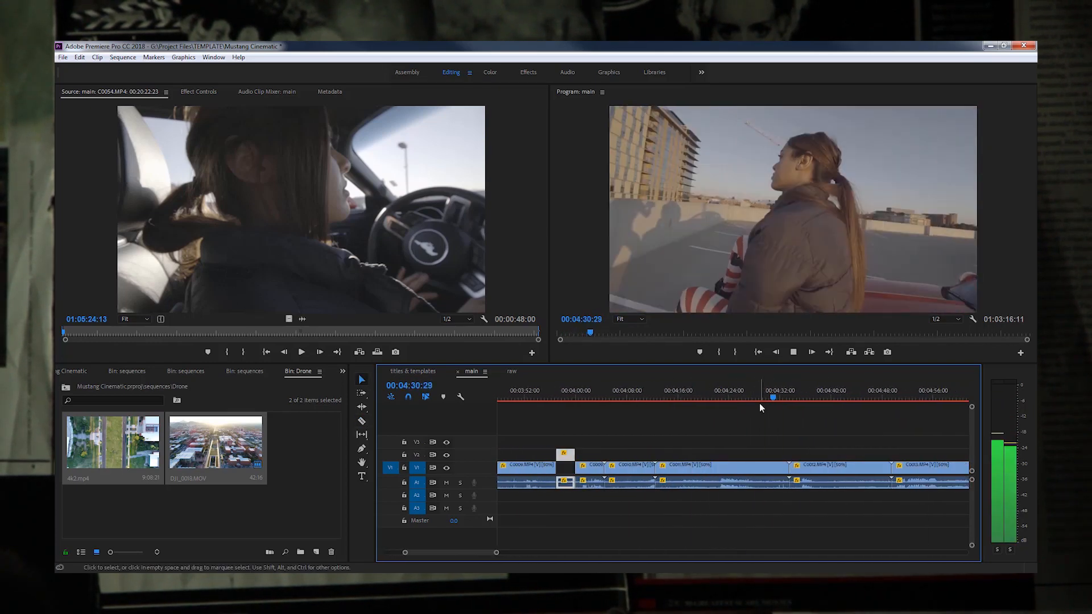
Step: Review the slowed footage around 00:04:30 and raise a chosen clip from V1 onto V2
key("v")
left_click(836, 400)
left_click(846, 400)
left_click(727, 400)
key("space")
left_click_drag(816, 467, 815, 454)
Step: Play the following footage, cut out another good segment and raise it from V1 onto V2
left_click(841, 400)
key("space")
key("c")
key("v")
left_click(630, 400)
left_click_drag(566, 468, 604, 454)
Step: Play through further parts of the raw footage in the timeline to look for usable moments
key("space")
key("minus")
key("minus")
left_click(524, 399)
key("space")
left_click(760, 399)
key("space")
left_click(810, 398)
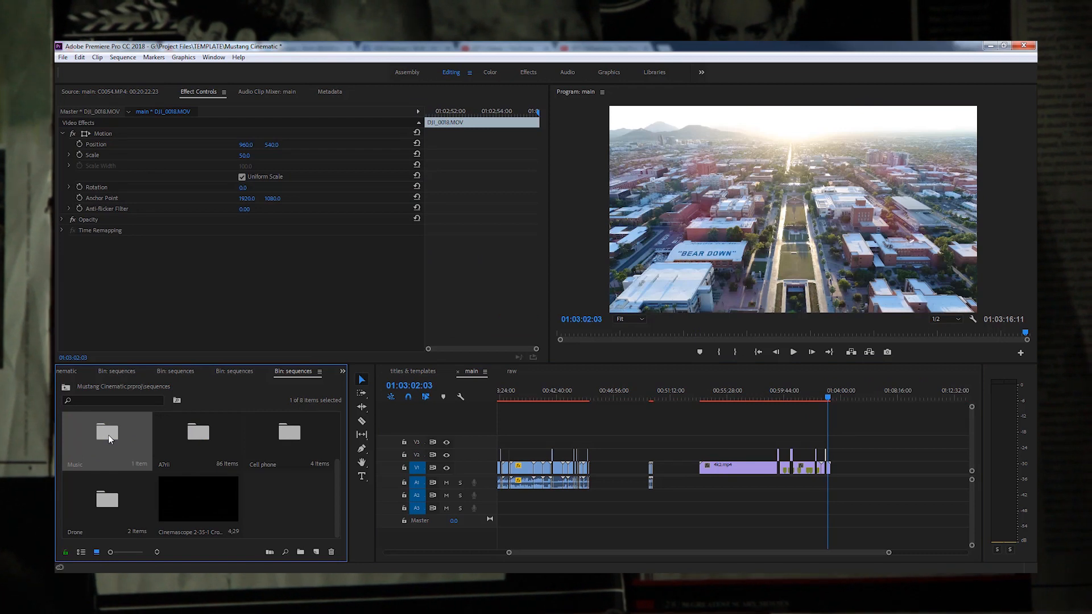
Step: Open the Music bin and preview the Trippo track from its beginning in the Source monitor
double_click(115, 445)
left_click_drag(231, 328, 80, 337)
key("space")
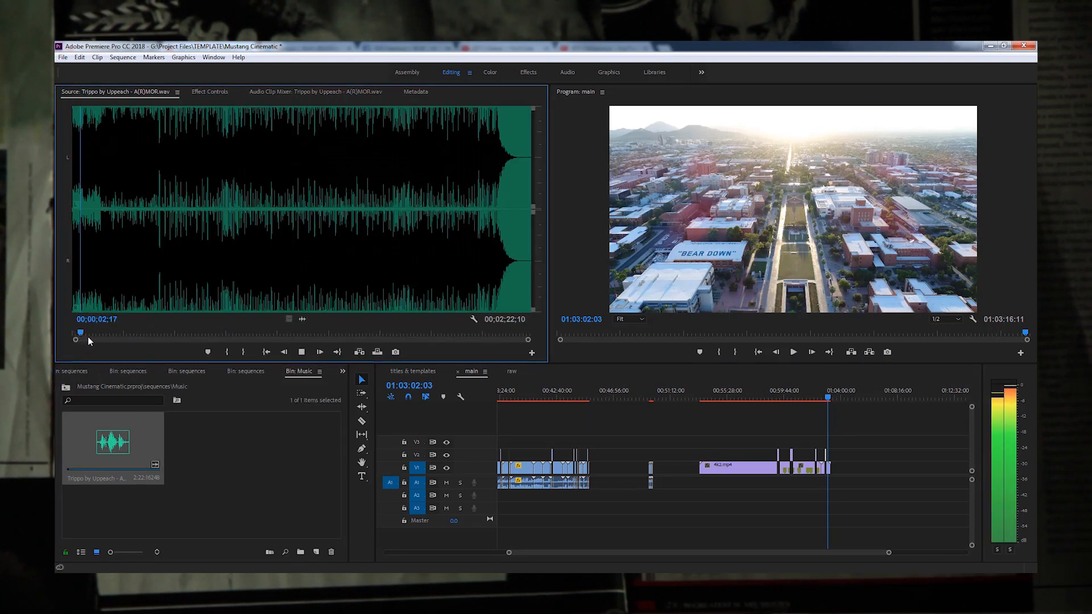
left_click(74, 329)
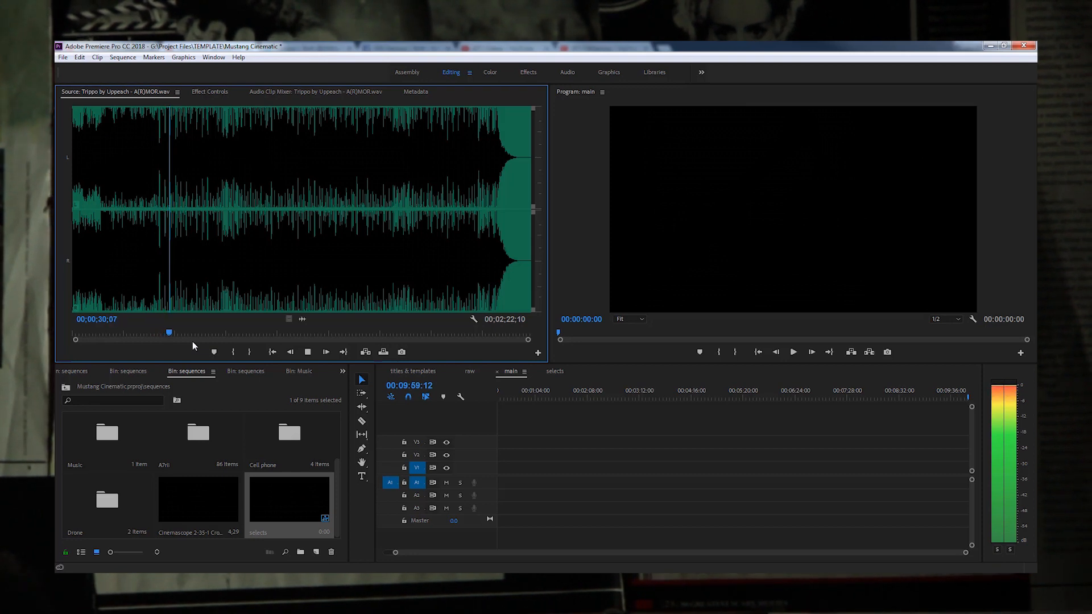
Step: Mark the music's out point at 00:00:08:23 and place this opening section at the start of track A1 in main
left_click_drag(178, 333, 100, 336)
key("o")
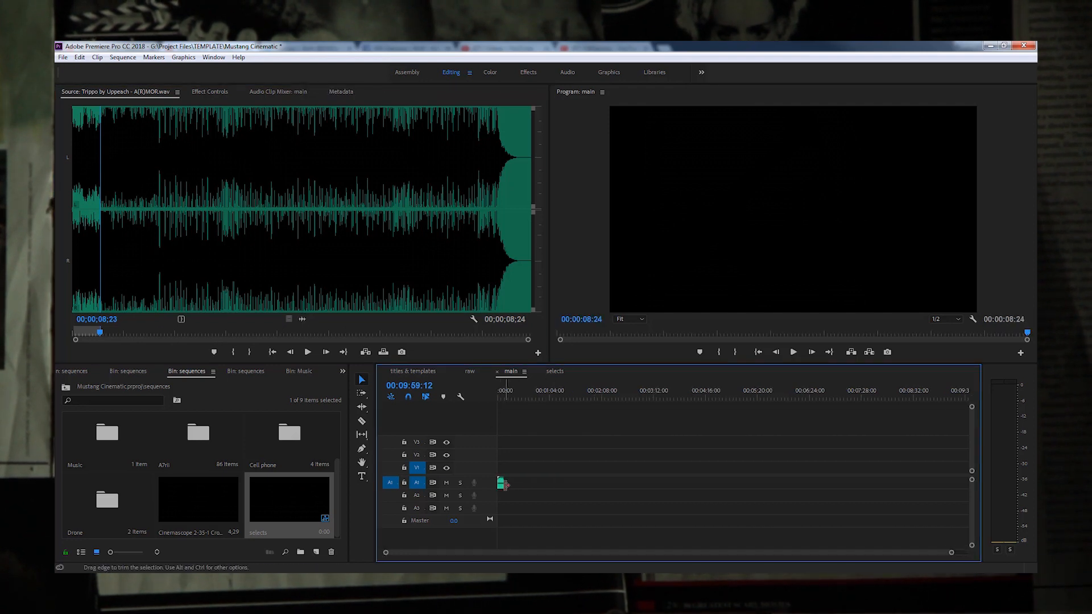
left_click_drag(302, 319, 501, 471)
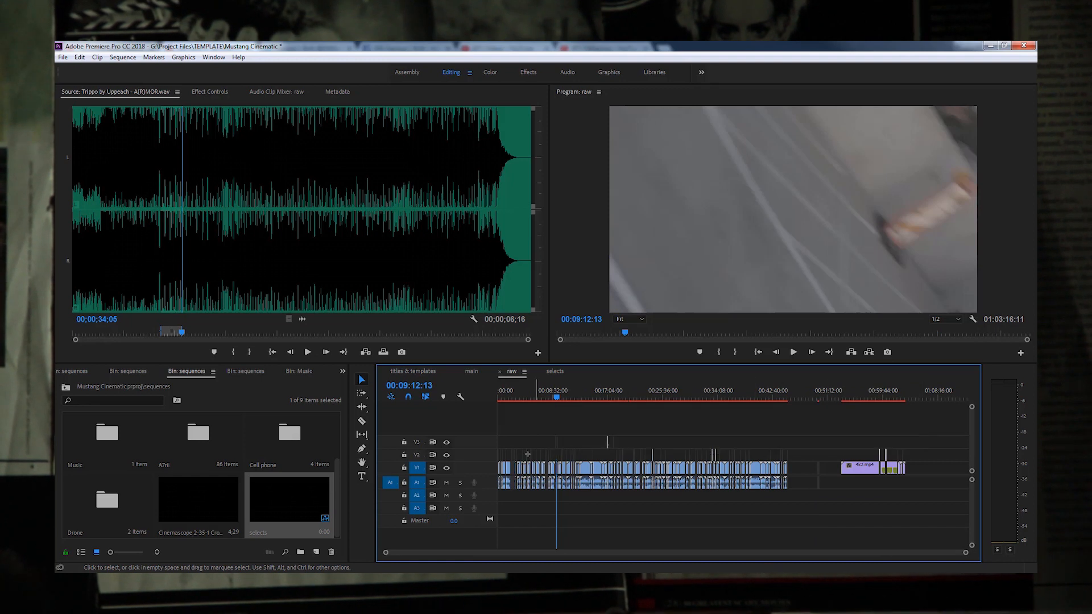
Step: Copy the selected V3 clips from the raw sequence into the selects sequence
key("equal")
key("equal")
key("equal")
key("equal")
key("equal")
key("equal")
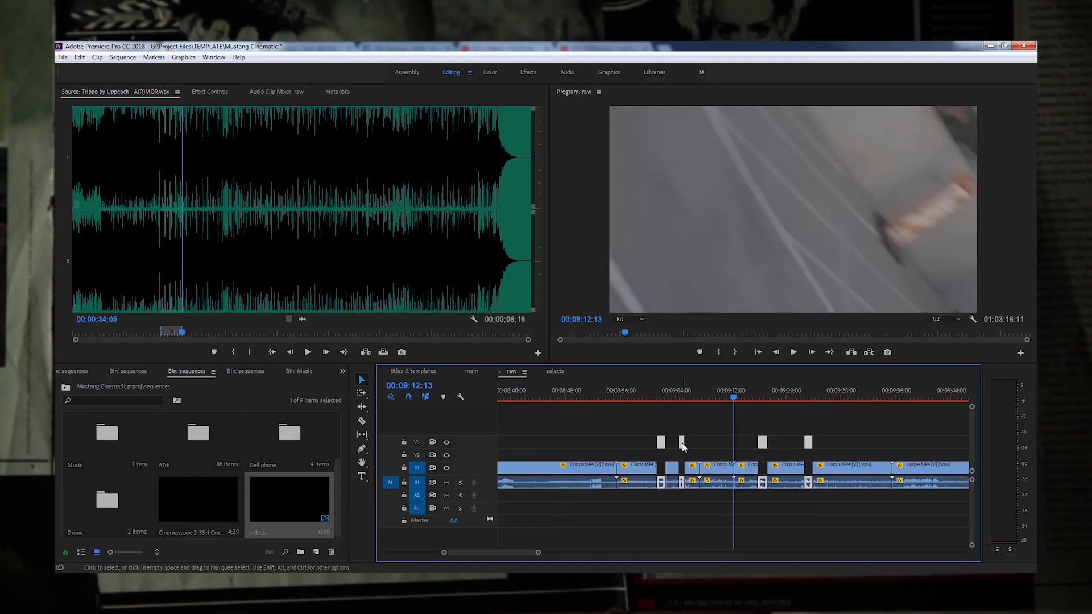
right_click(682, 442)
left_click(708, 97)
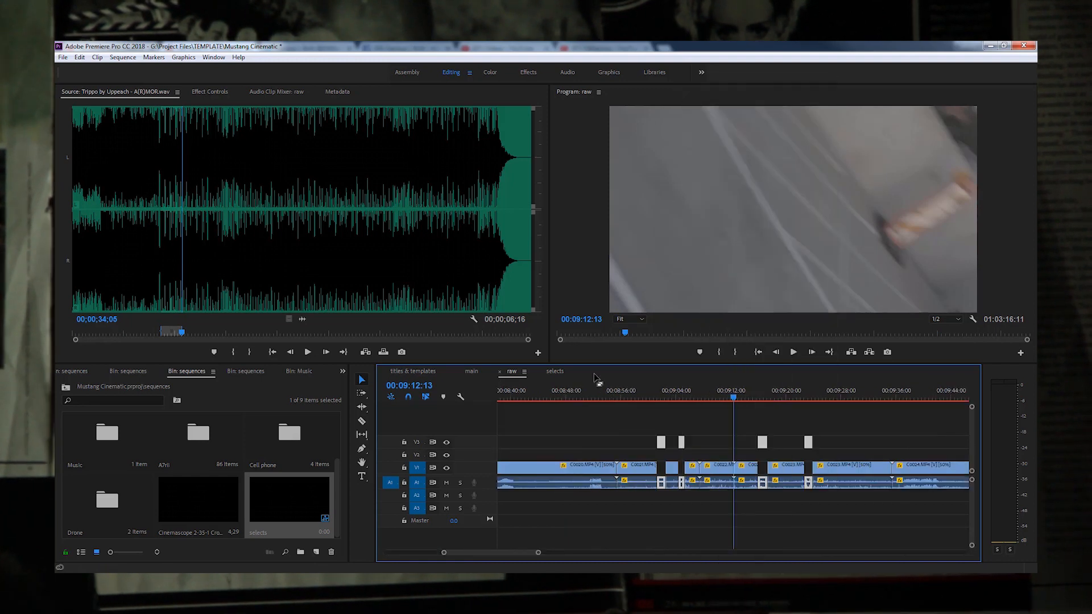
left_click(555, 372)
left_click_drag(514, 392, 476, 390)
key("equal")
key("equal")
key("equal")
key("equal")
key("equal")
key("equal")
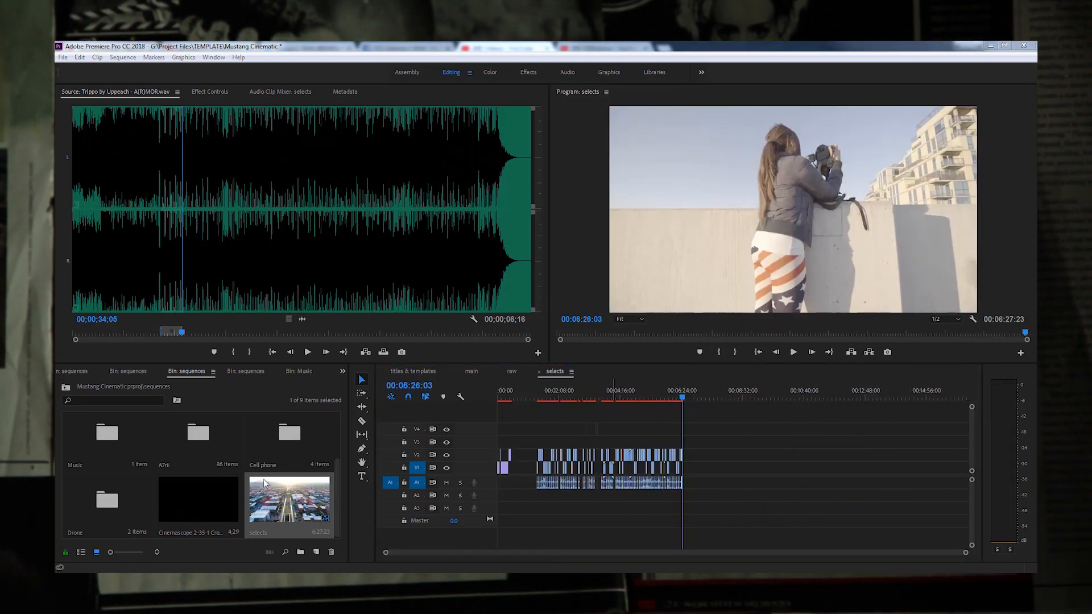
Step: Duplicate the selects sequence and name the copy selects 2
right_click(268, 488)
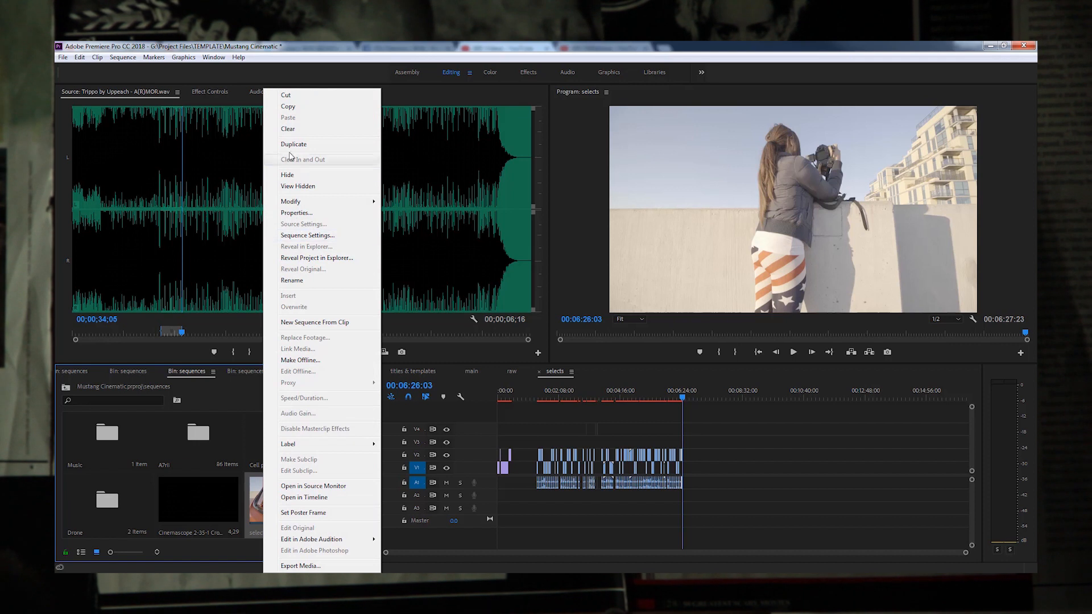
left_click(290, 145)
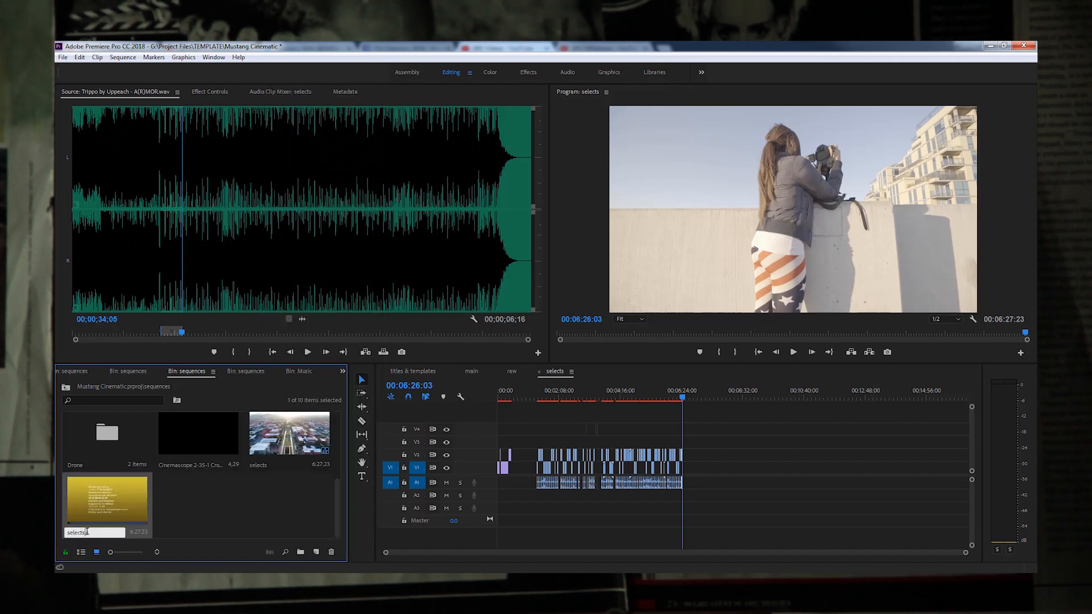
type("2")
key("Return")
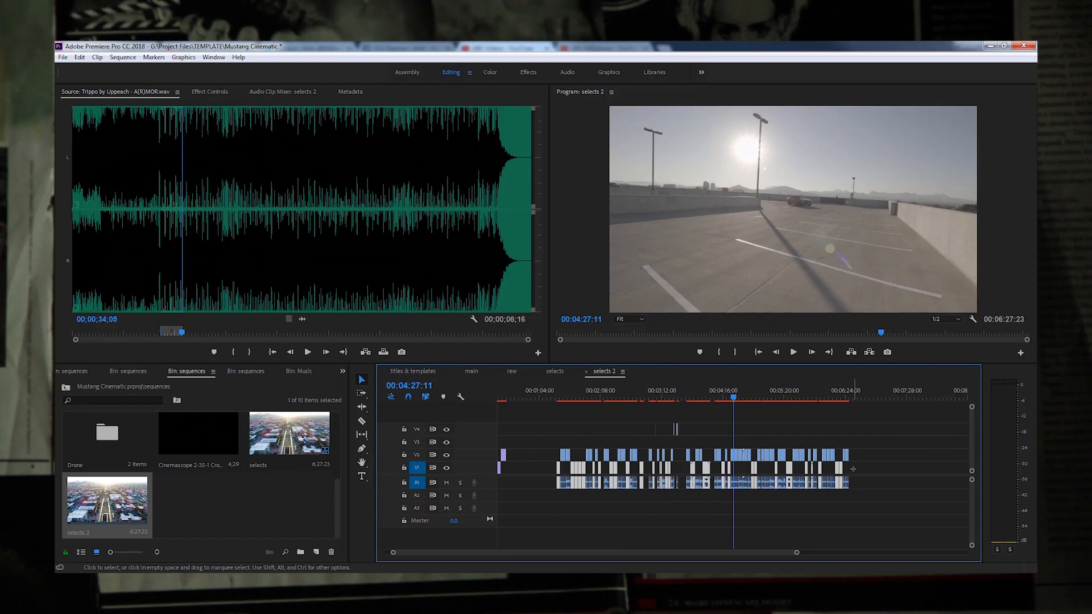
Step: Delete the rejected V1 clips with their audio from selects 2 and play the remaining clips
key("Delete")
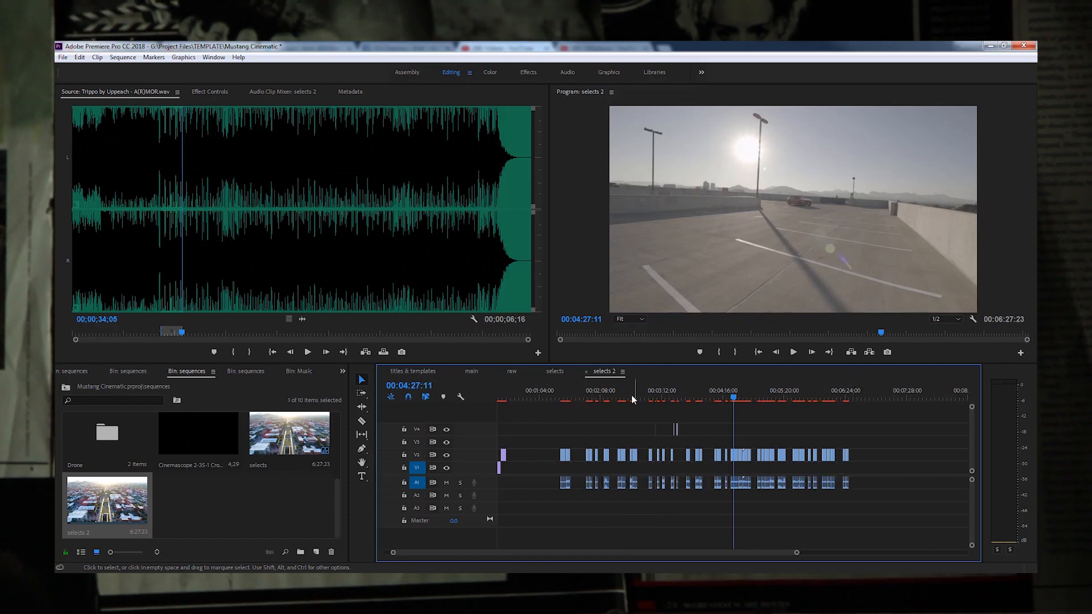
left_click_drag(633, 397, 606, 397)
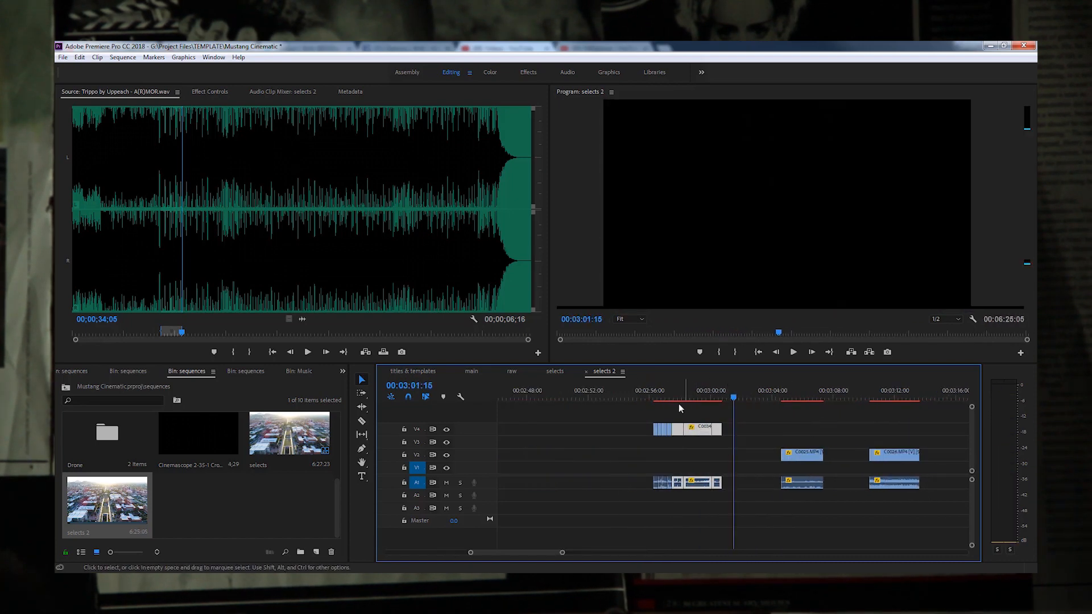
key("space")
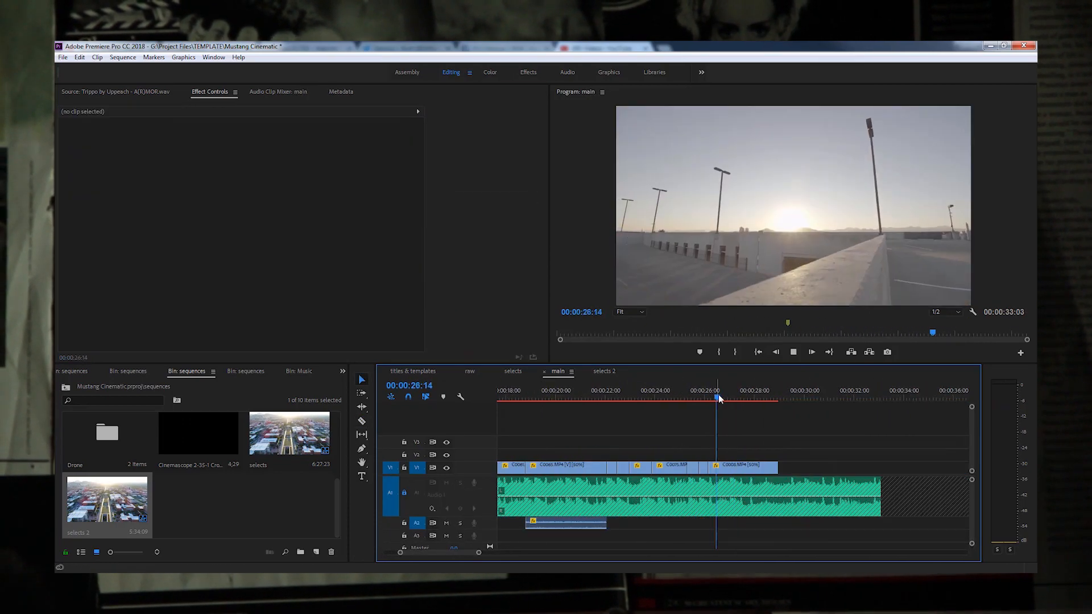
Step: Butt the music's ending section against the previous section near 00:00:55 on A1 and play the edit point
key("Right")
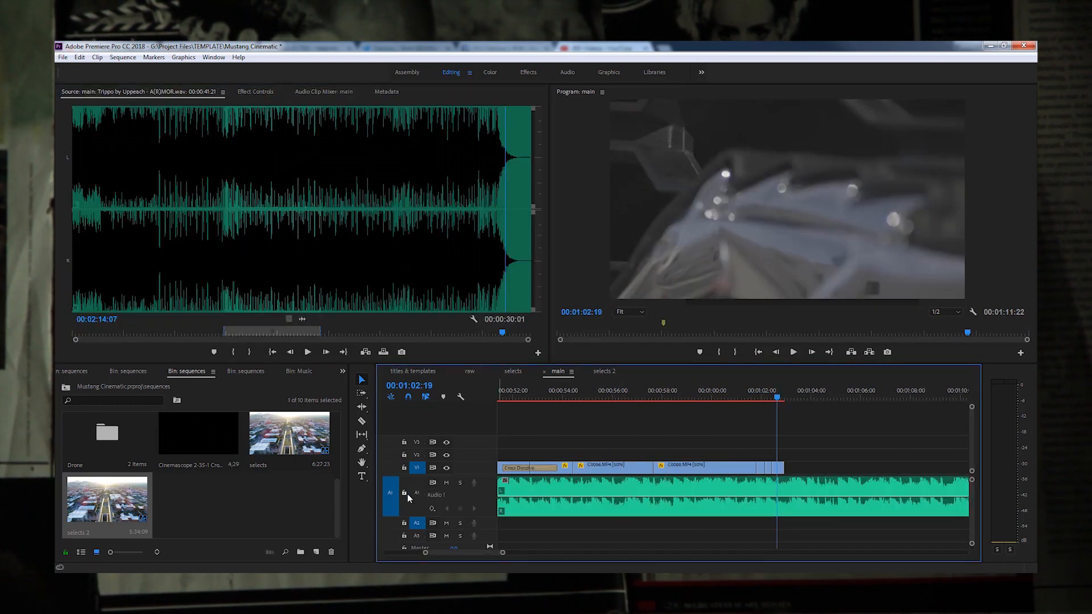
left_click(771, 490)
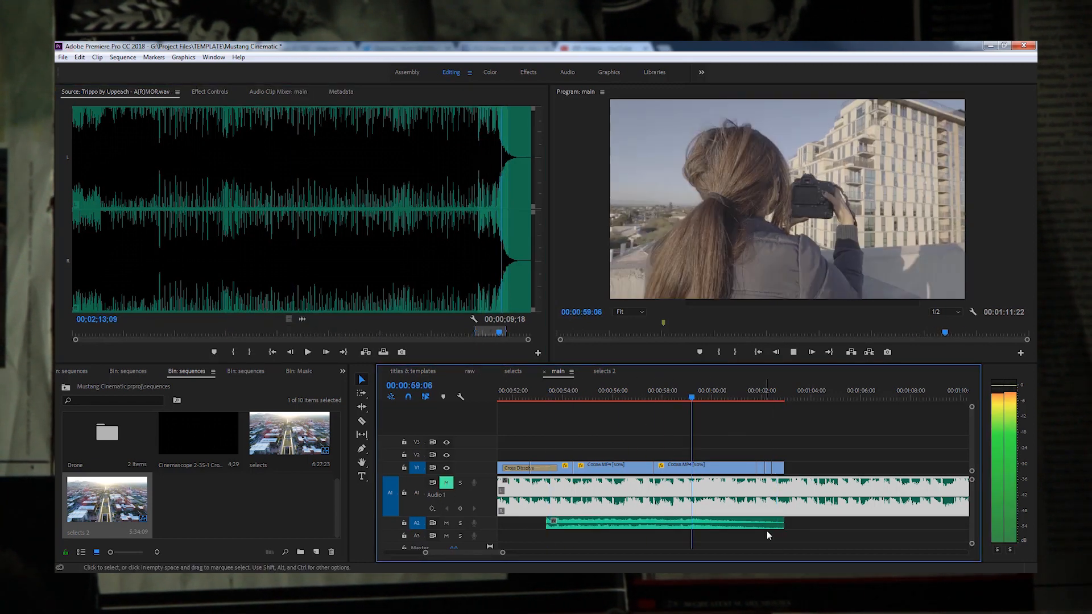
left_click(612, 399)
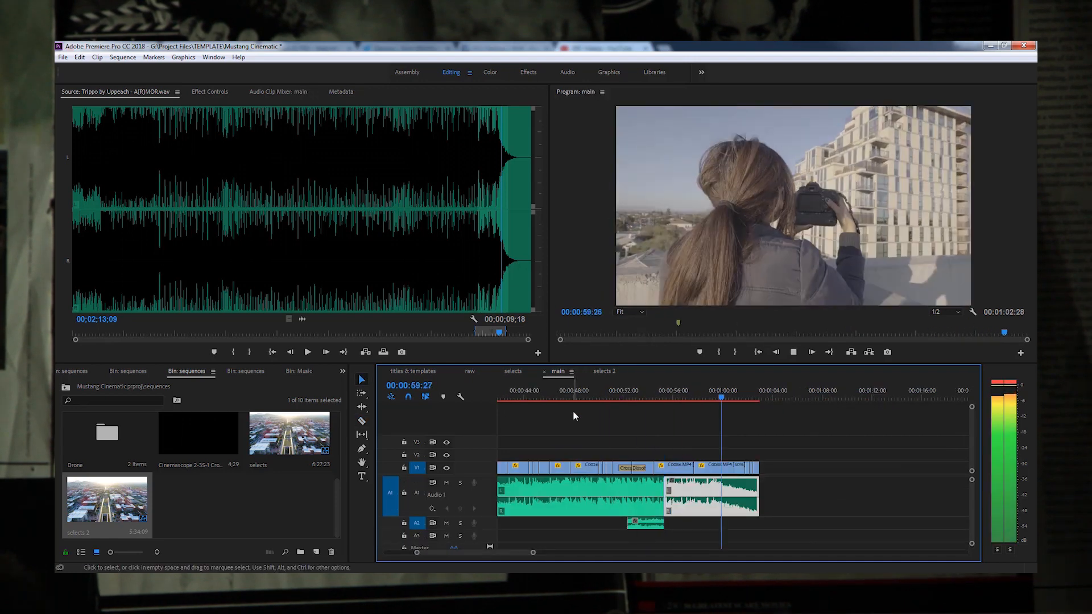
left_click_drag(741, 496, 692, 496)
key("space")
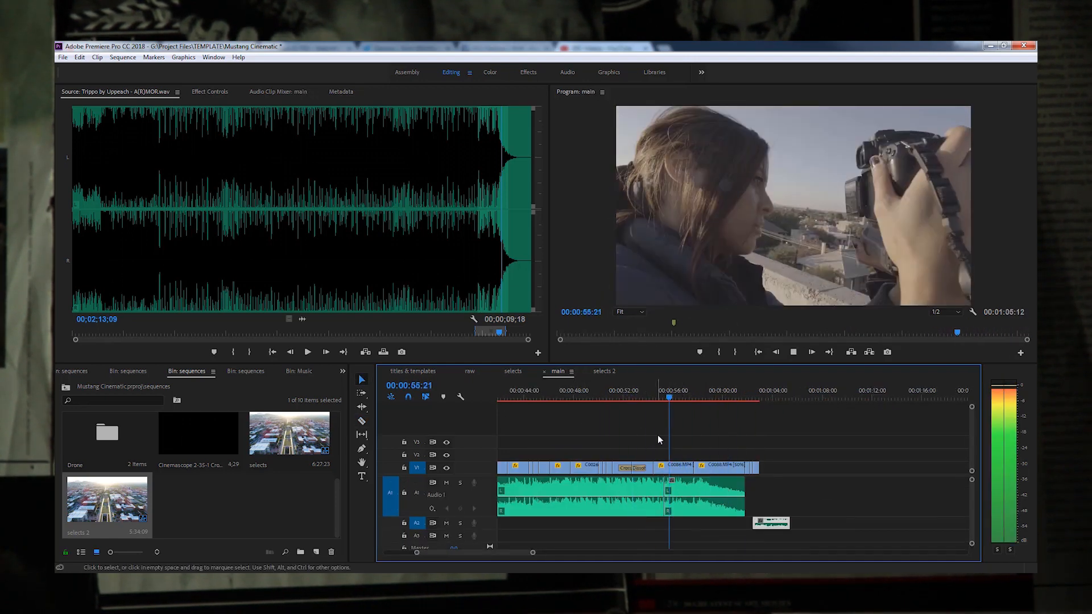
double_click(665, 496)
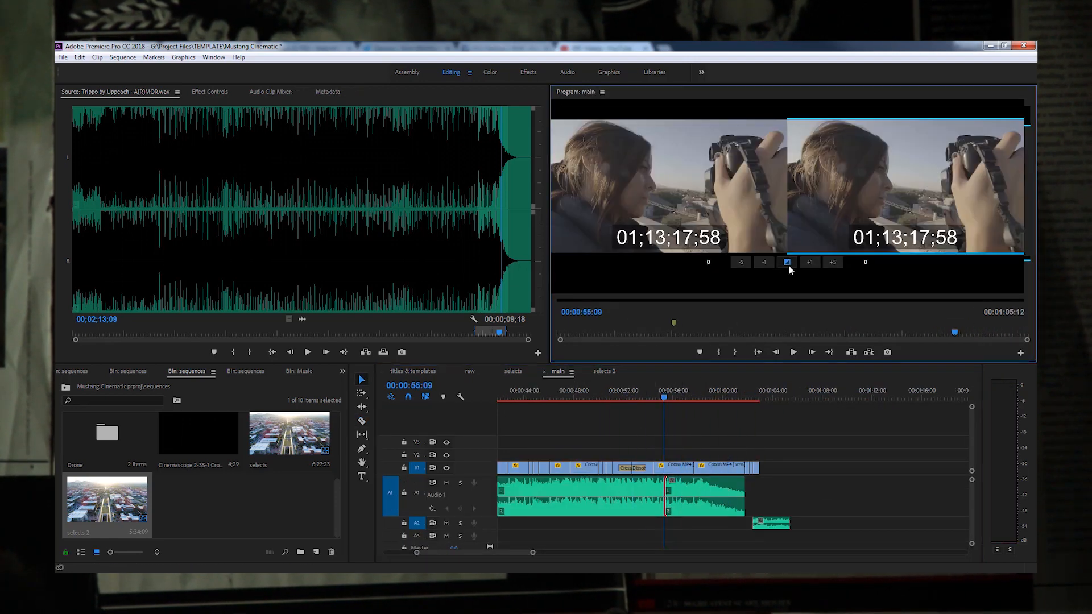
key("space")
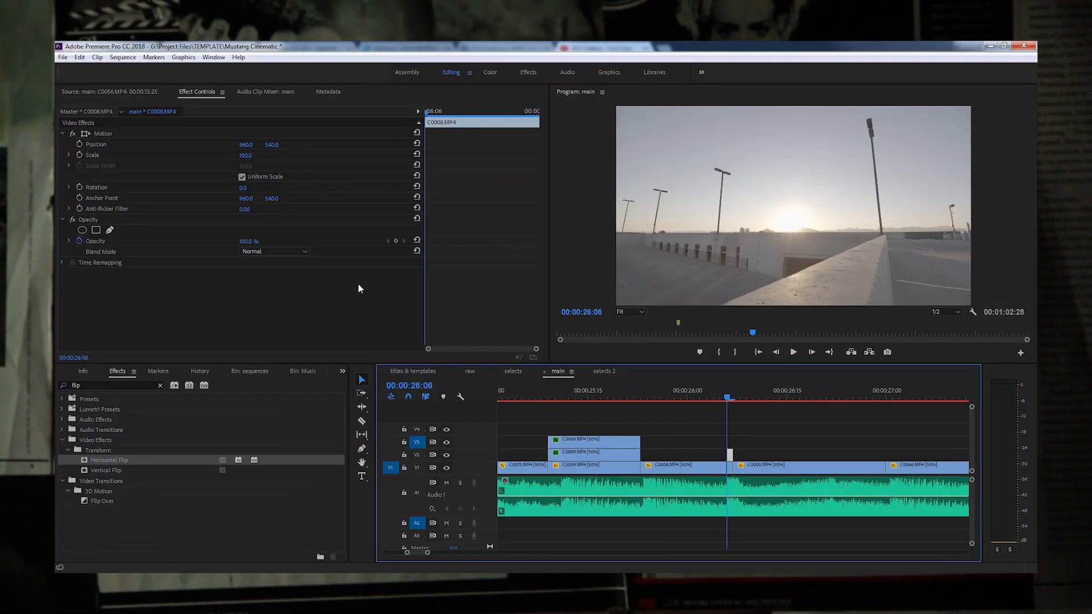
left_click(304, 251)
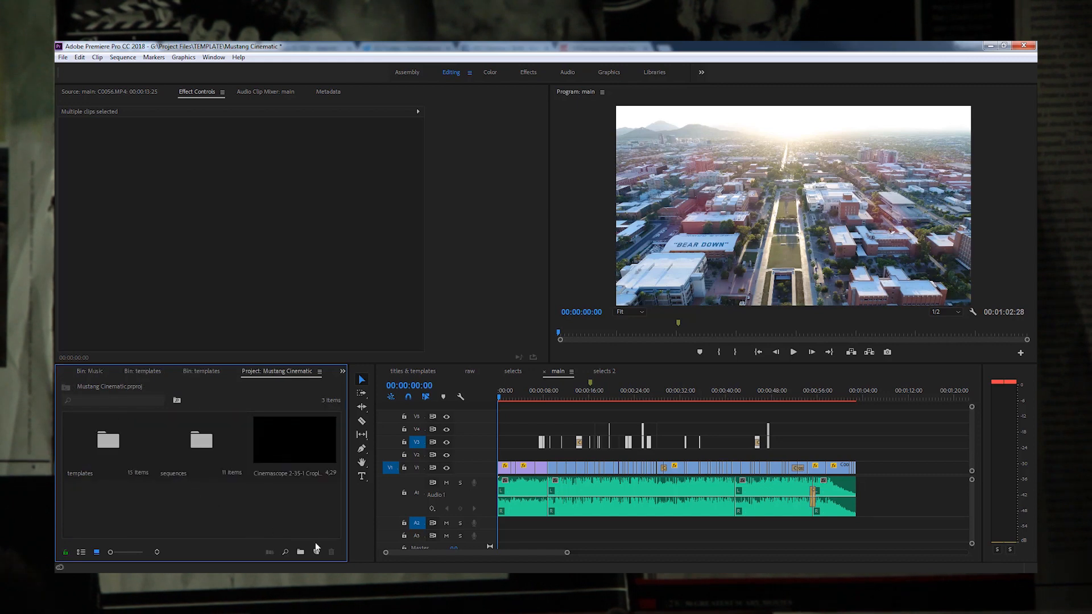
Step: Create an adjustment layer and stretch it on V2 from about 9 seconds to the end of the main sequence
left_click(343, 458)
left_click(565, 346)
left_click_drag(114, 495, 859, 477)
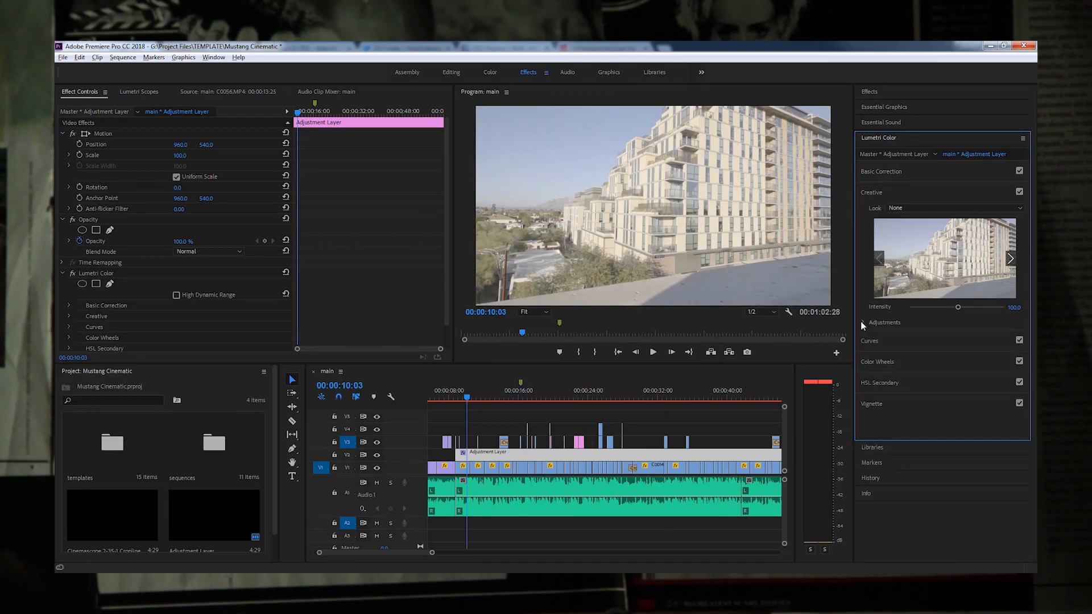
Step: Open the Lumetri Color curves and color wheels for the sequence's clips and match the source frame at the playhead
left_click(869, 341)
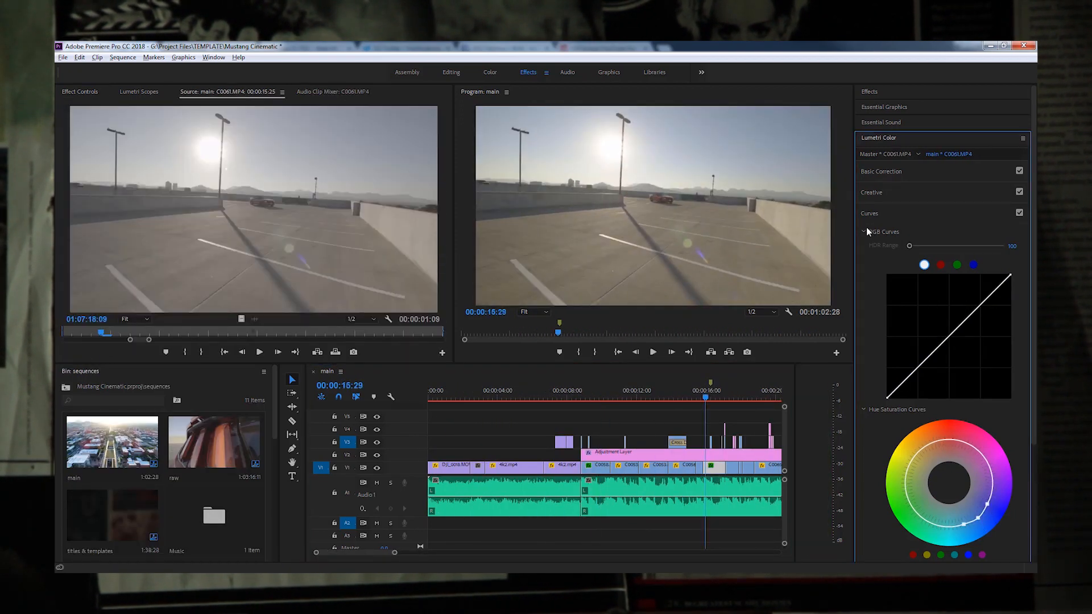
left_click(870, 233)
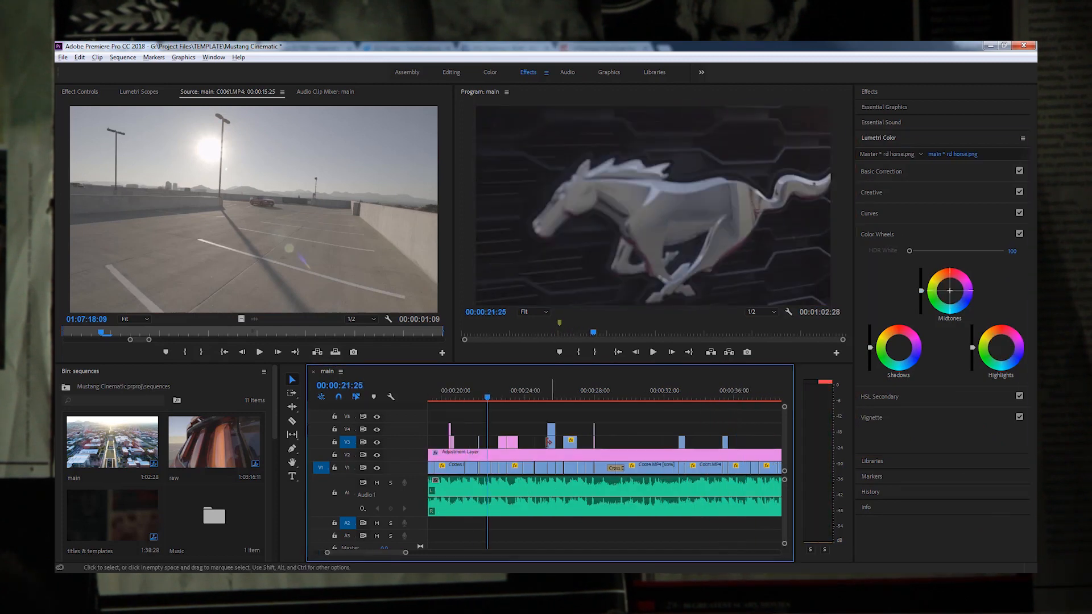
key("f")
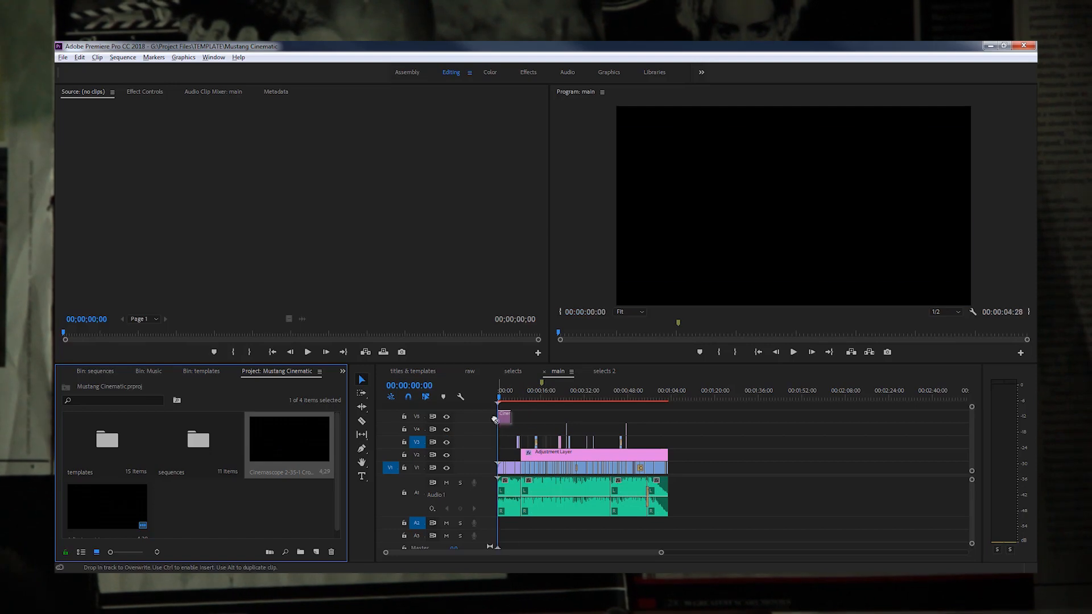
Step: Place the Cinemascope 2-35-1 Croplines.png overlay on V5 and extend it over the whole main sequence
left_click_drag(494, 419, 496, 416)
left_click_drag(509, 417, 662, 418)
left_click_drag(500, 398, 506, 398)
Step: Reframe a clip on V1 beneath the crop lines by changing its vertical position in Effect Controls
key("equal")
key("equal")
key("equal")
key("equal")
double_click(578, 466)
left_click(205, 92)
left_click(623, 467)
left_click_drag(271, 145, 128, 144)
Step: Adjust the vertical position of another V1 clip further along and play back the framing under the crop lines
left_click_drag(636, 400, 864, 404)
left_click(767, 467)
left_click_drag(272, 144, 305, 145)
key("space")
left_click(626, 467)
key("space")
left_click(941, 465)
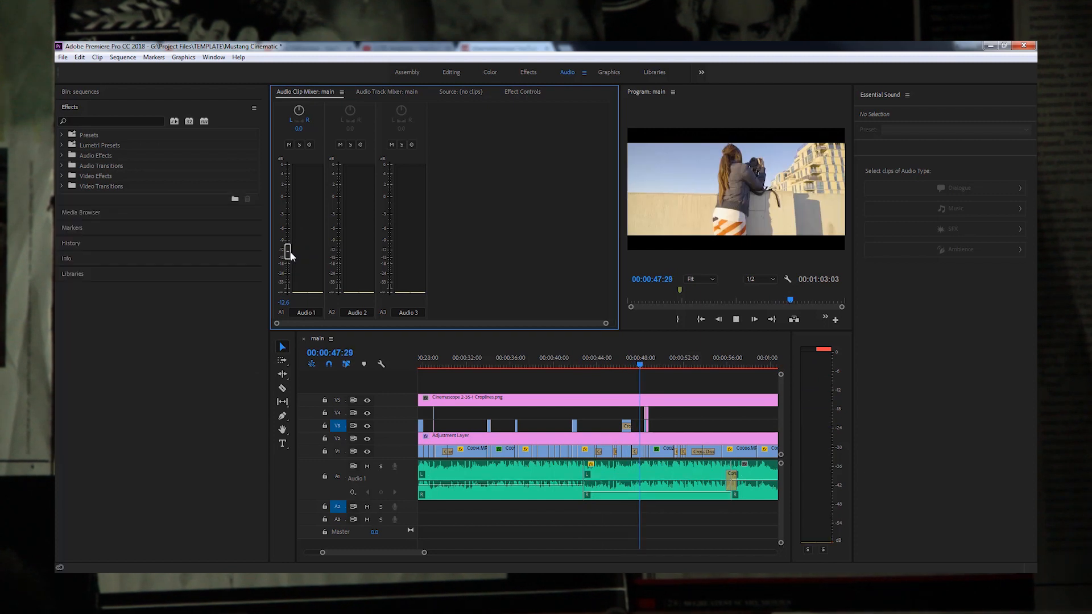
Step: Start a media export of the main sequence and name the output file Mustang cinematic in the Renders folder
left_click(63, 57)
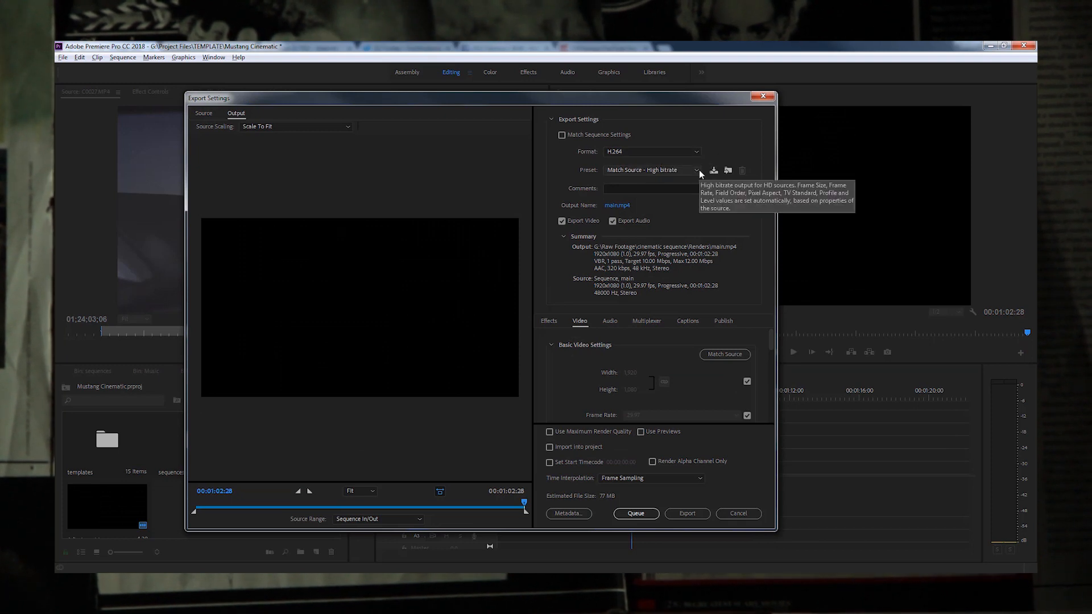
left_click(622, 208)
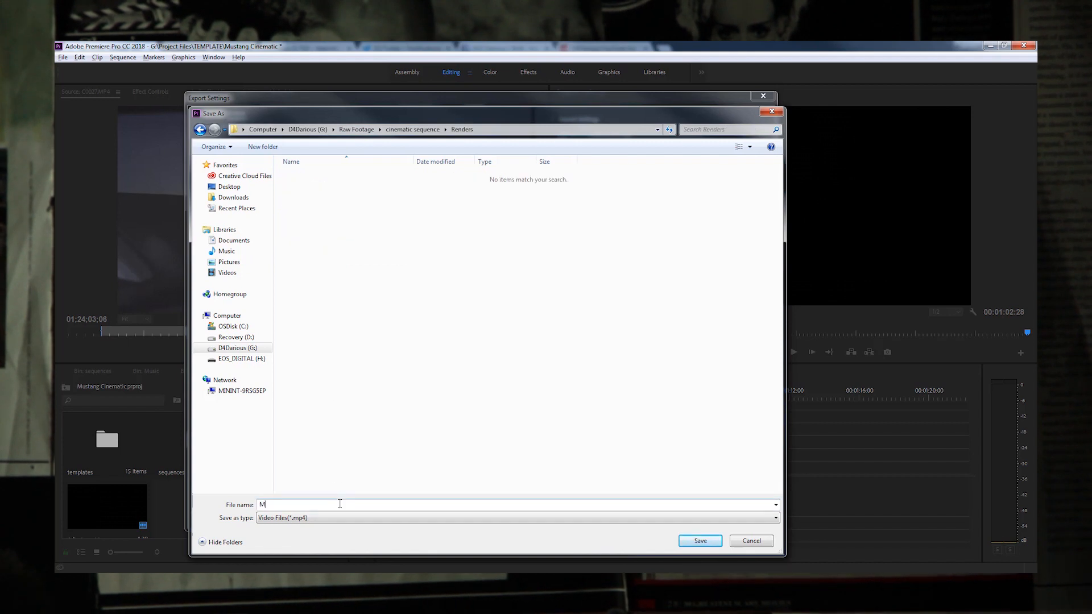
type("Mustang cinematicf")
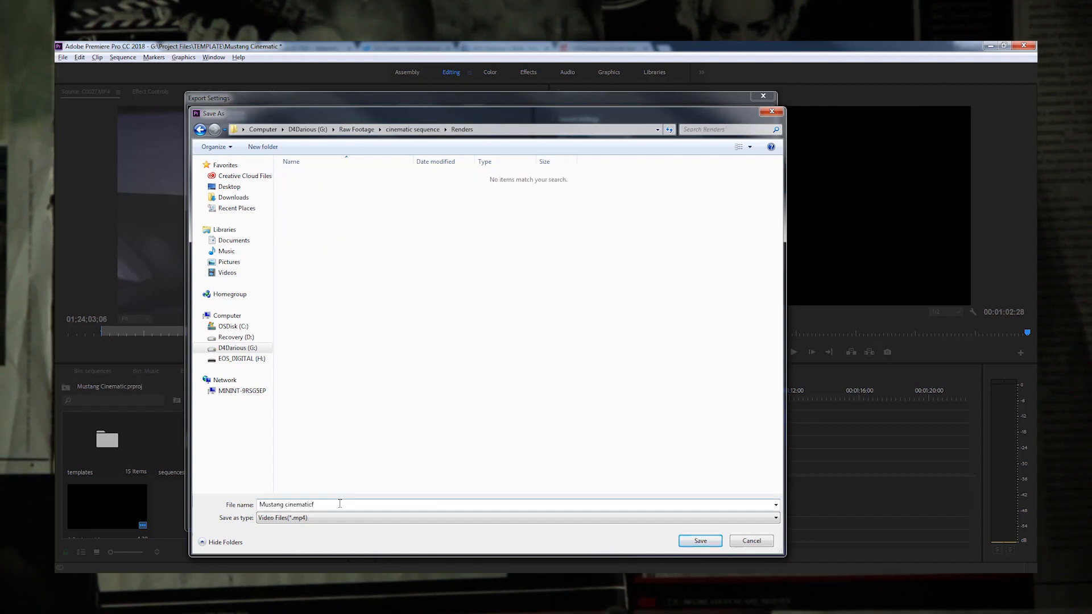
left_click(685, 543)
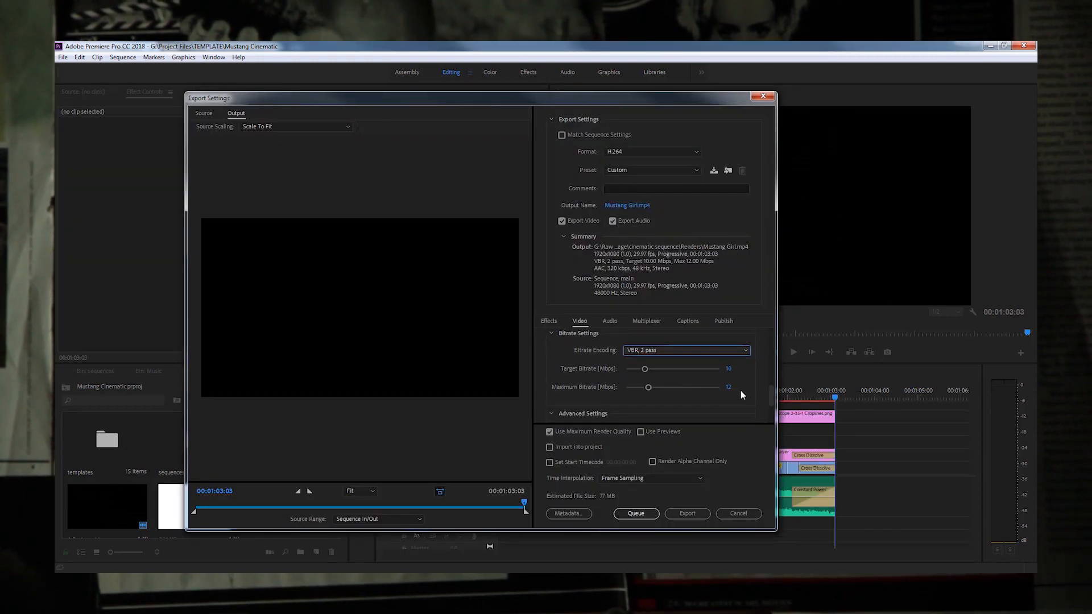
Step: Set the export's maximum bitrate to 20 Mbps
left_click_drag(730, 387, 739, 384)
type("20")
key("Return")
scroll(762, 399, "down", 3)
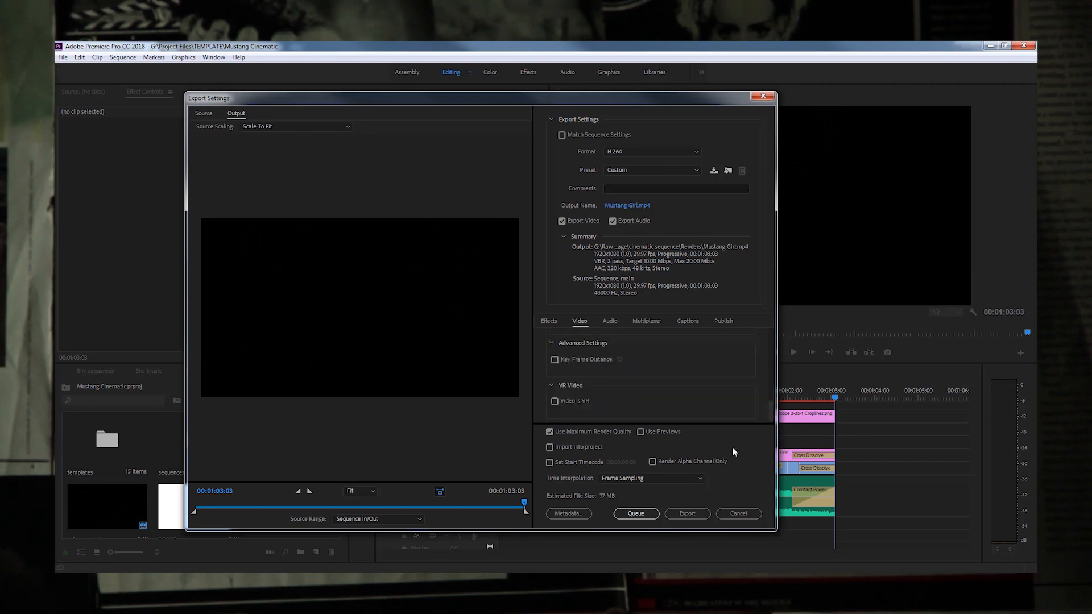